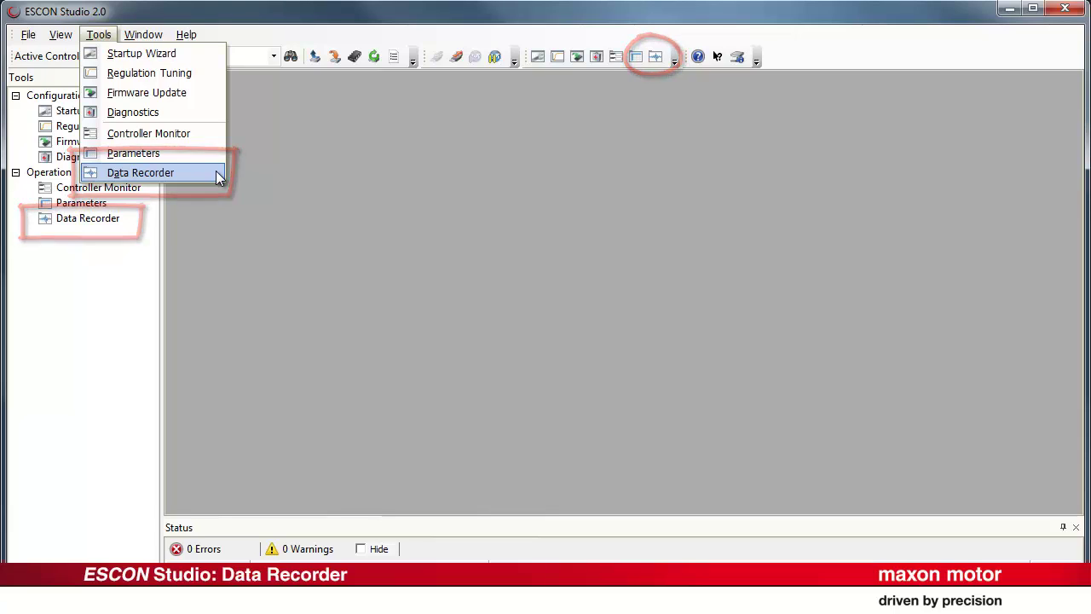
Open the Data Recorder's settings and activate channel 1 with the variable Actual Current Averaged
{"action": "left_click", "coordinate": [218, 174]}
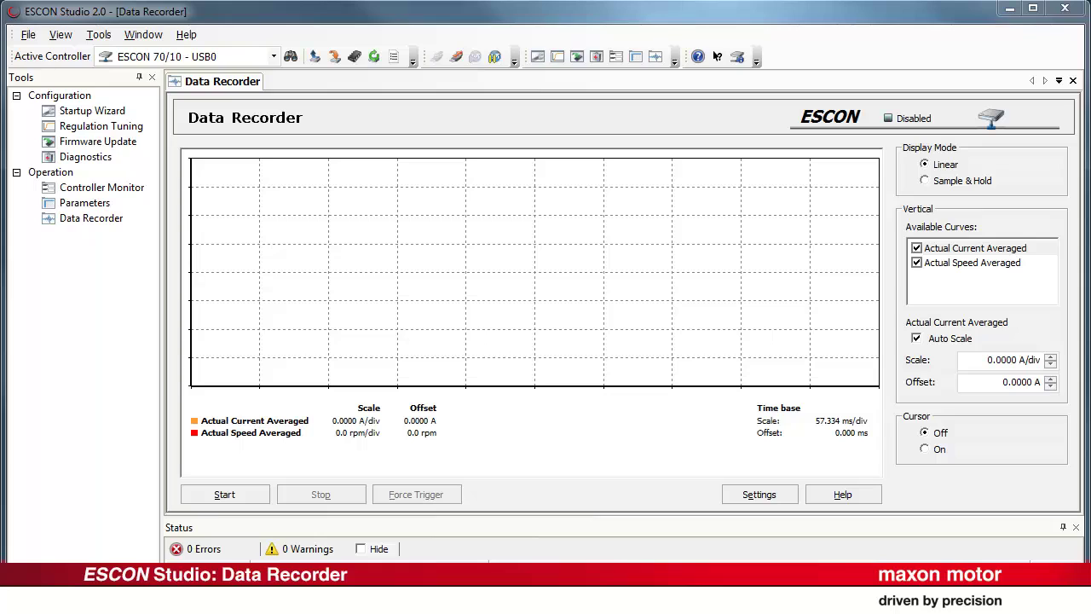
{"action": "left_click", "coordinate": [788, 495]}
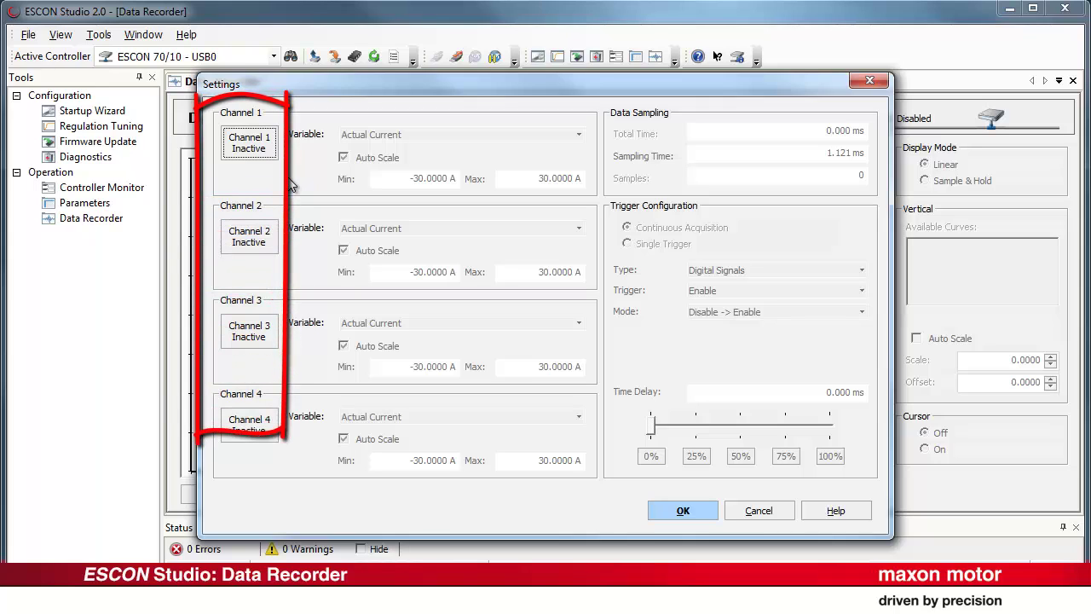
{"action": "left_click", "coordinate": [271, 159]}
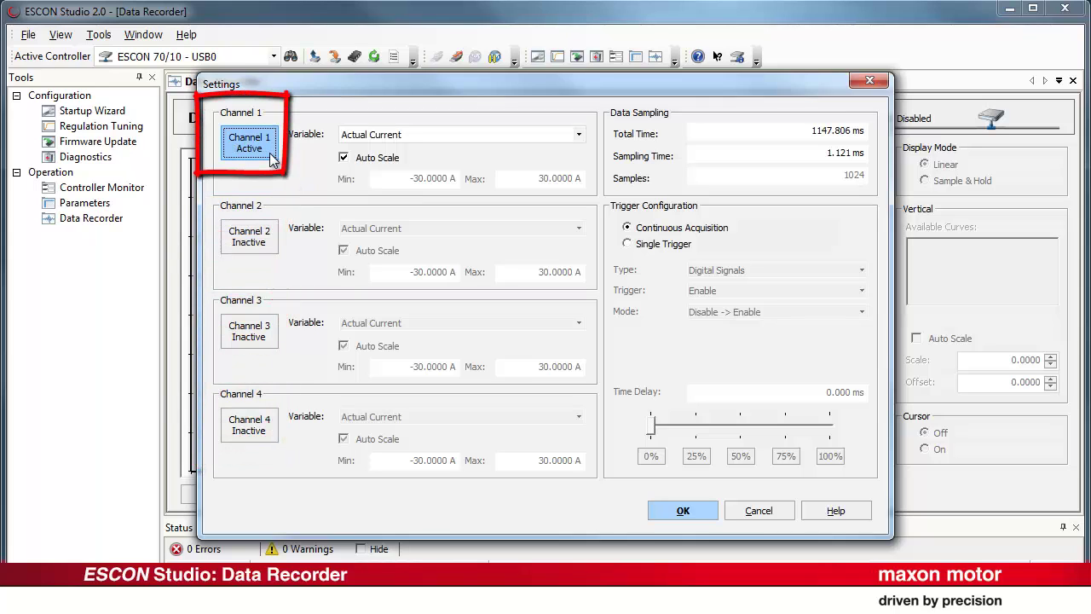
{"action": "left_click", "coordinate": [579, 136]}
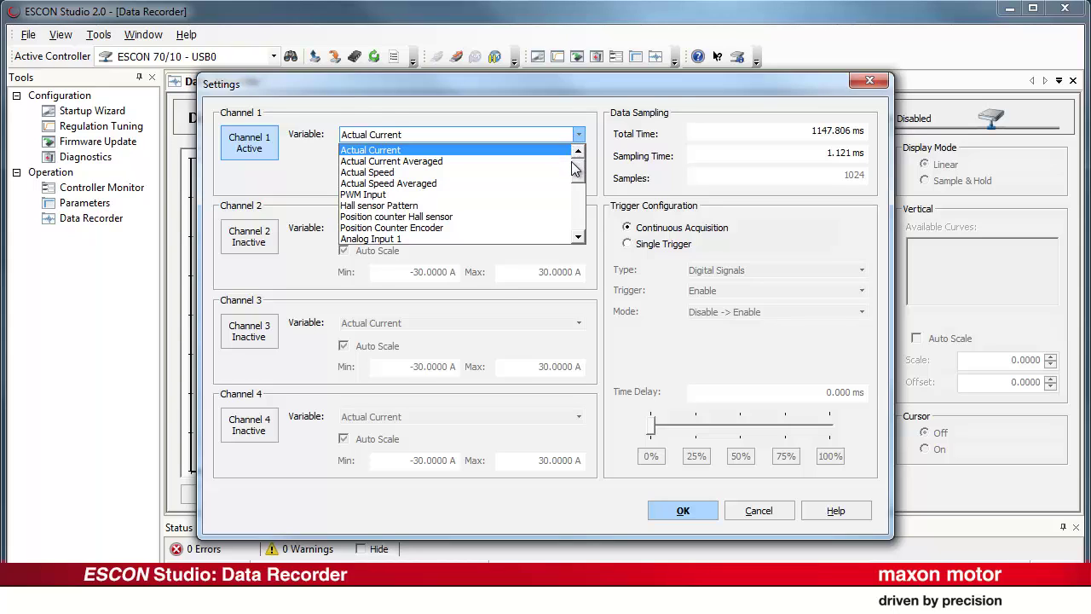
{"action": "left_click", "coordinate": [556, 164]}
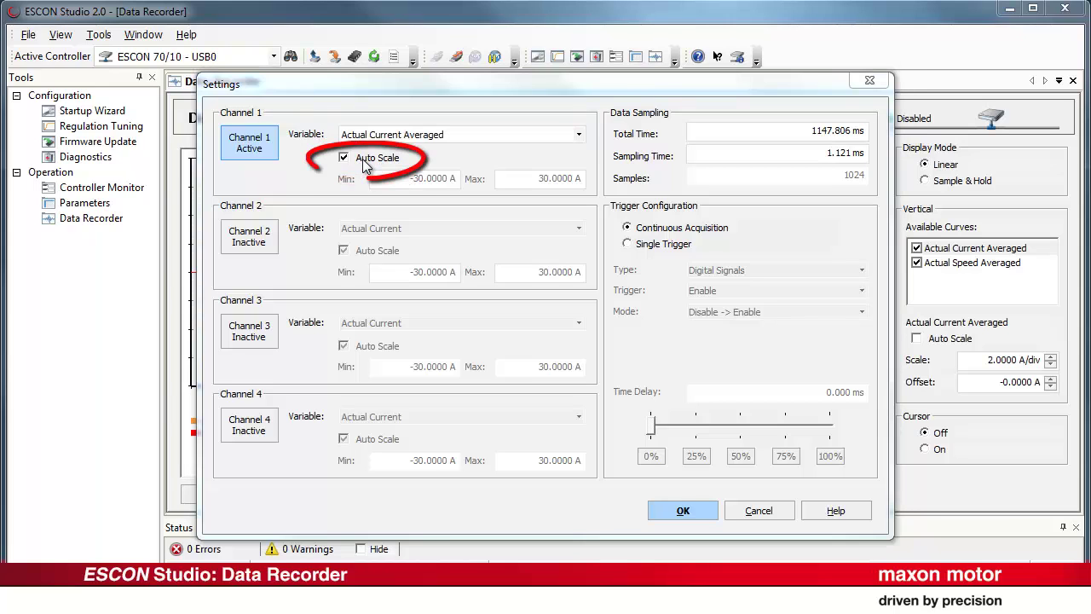
Disable auto scaling for channel 1 and set its range from -0.03 A to 0.6 A
{"action": "left_click", "coordinate": [362, 161]}
{"action": "double_click", "coordinate": [398, 175]}
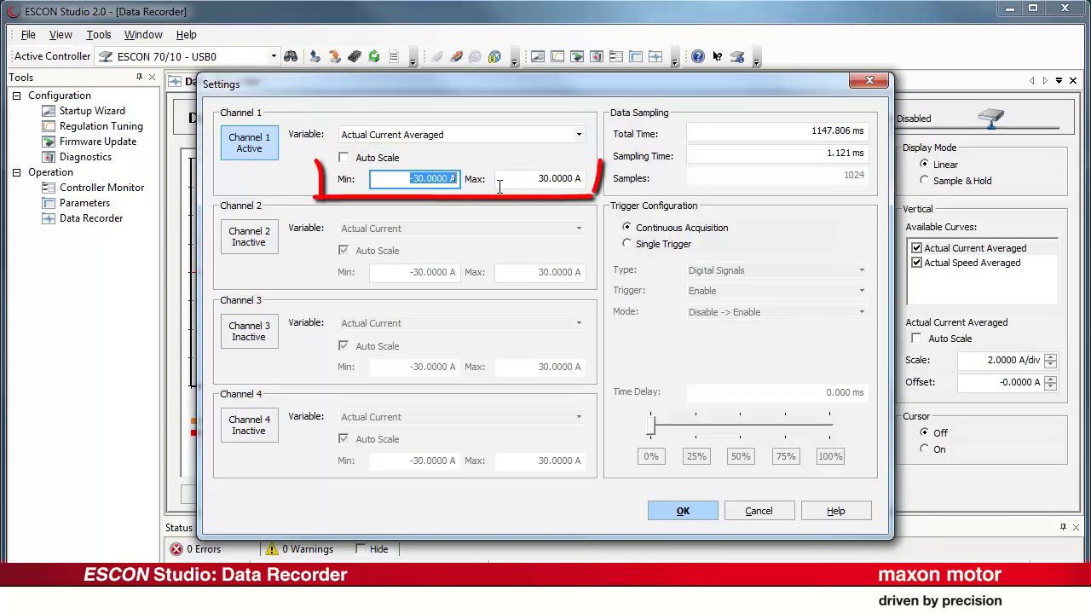
{"action": "type", "text": "0"}
{"action": "double_click", "coordinate": [519, 181]}
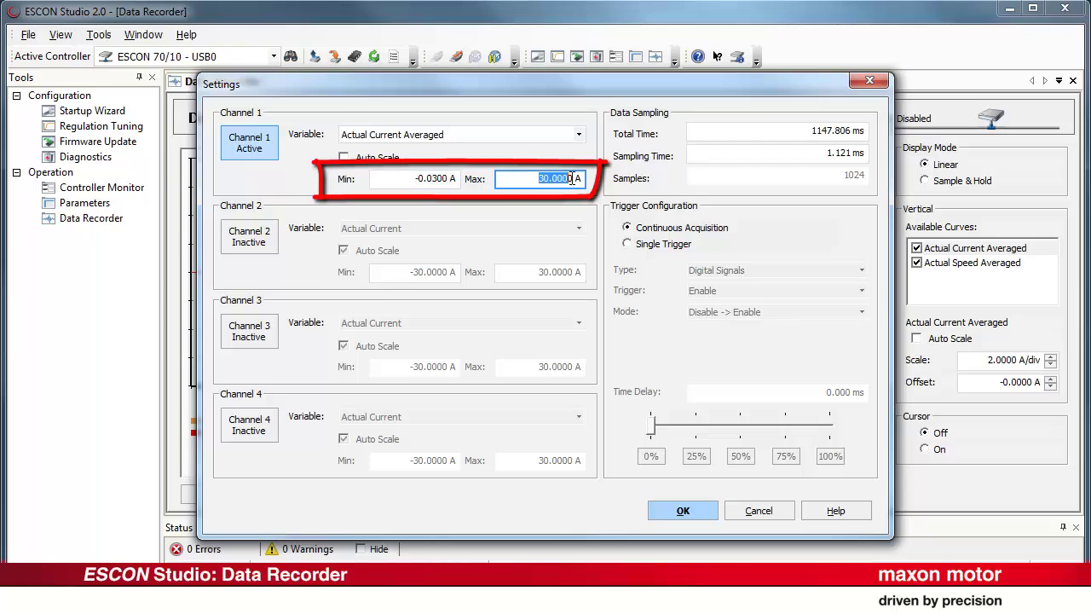
{"action": "type", "text": "0.6"}
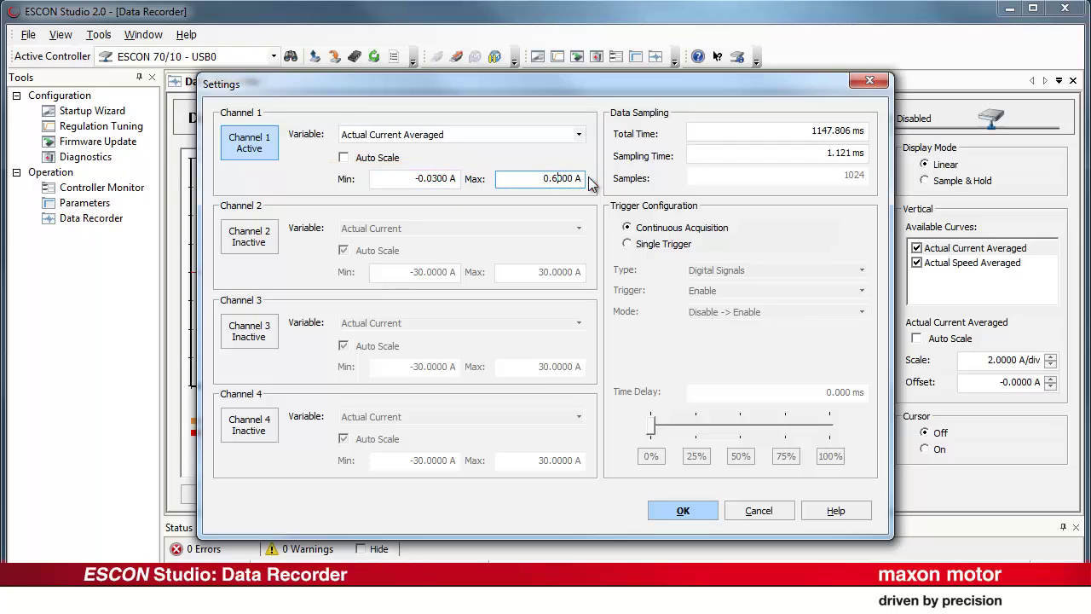
Activate channel 2 and assign it the variable Actual Speed Averaged
{"action": "left_click", "coordinate": [270, 241]}
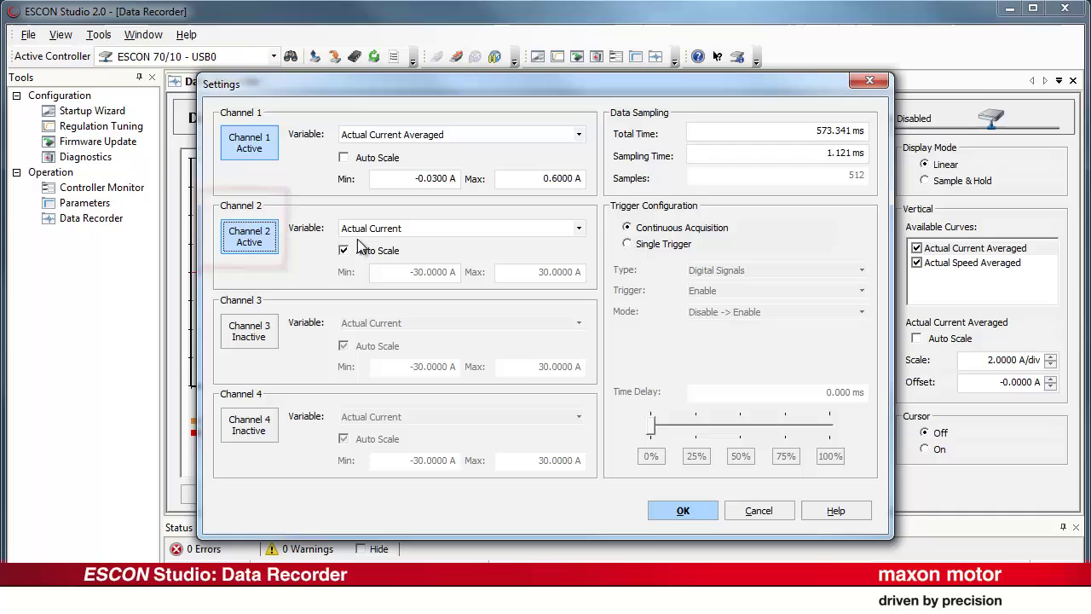
{"action": "left_click", "coordinate": [578, 229]}
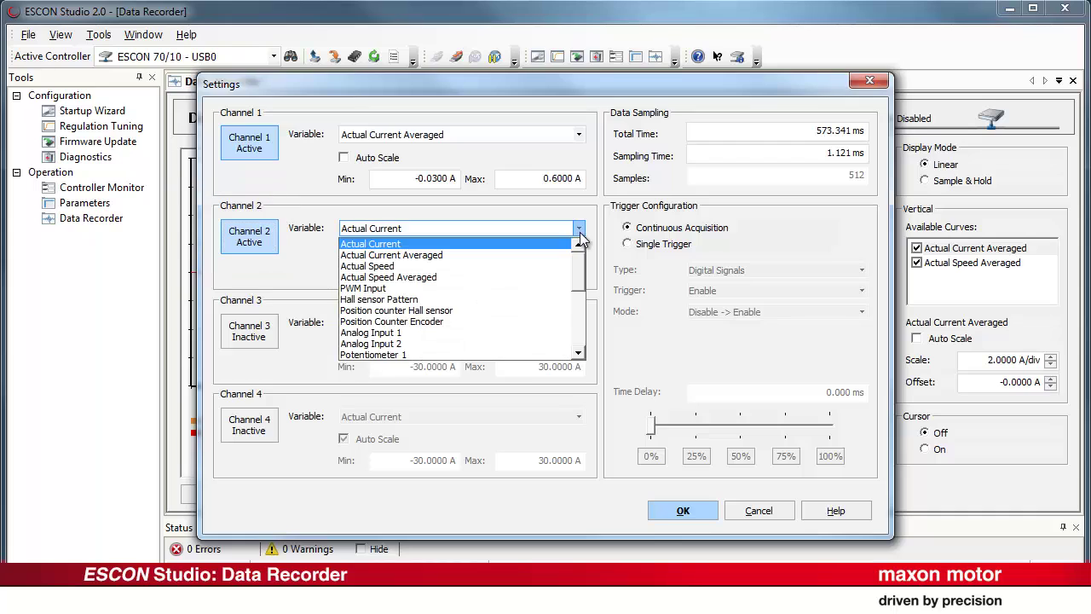
{"action": "left_click", "coordinate": [543, 278]}
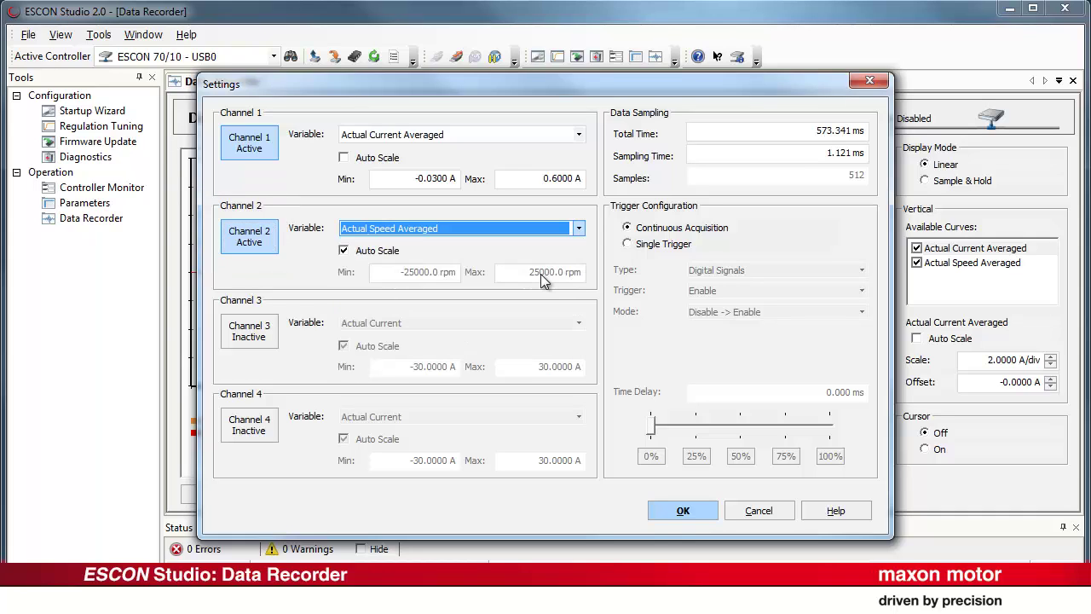
Disable auto scaling for channel 2 and set its range from -10 rpm to 5300 rpm
{"action": "left_click", "coordinate": [345, 251]}
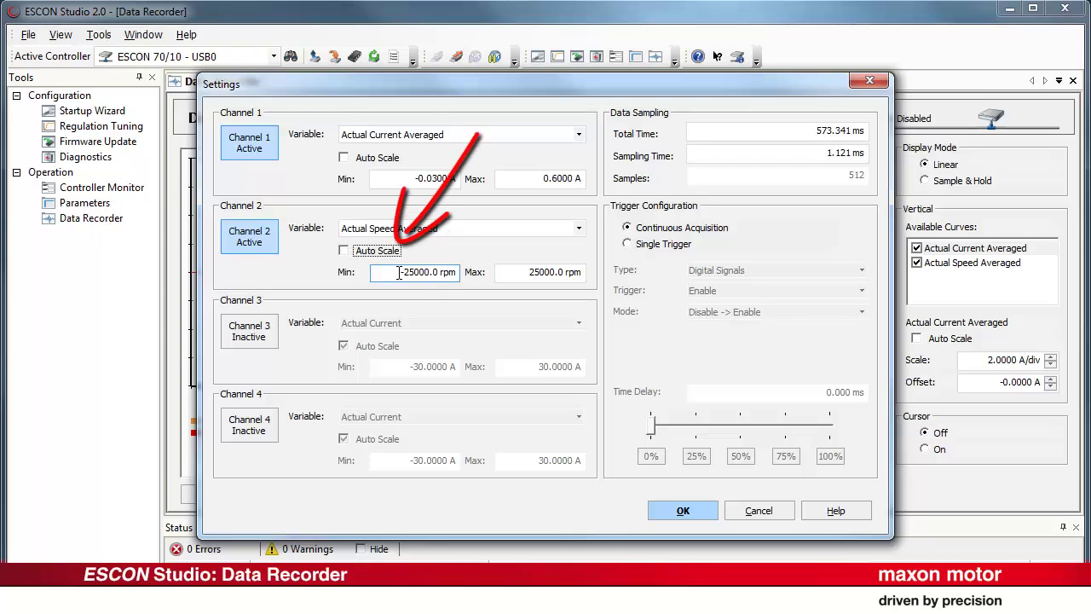
{"action": "left_click", "coordinate": [439, 272]}
{"action": "type", "text": "-10"}
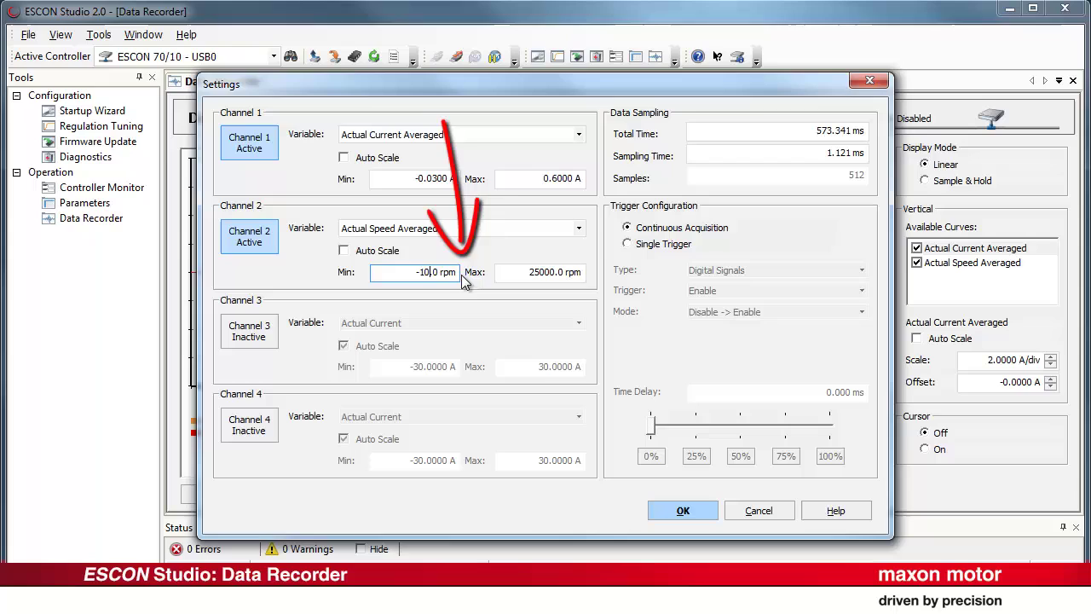
{"action": "left_click", "coordinate": [537, 272]}
{"action": "type", "text": "5300"}
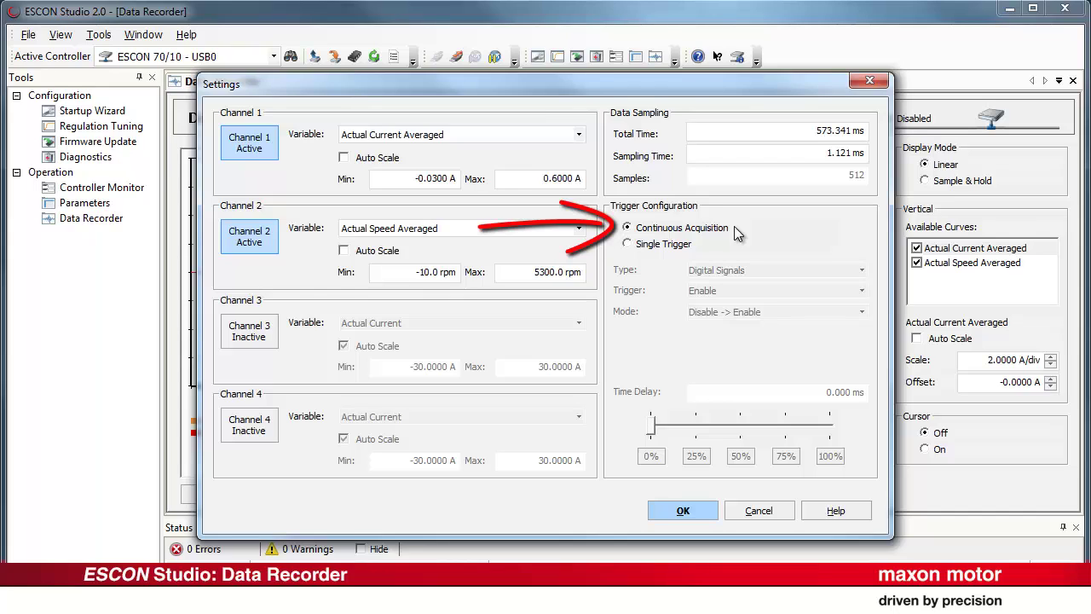
Configure a single trigger on the digital signal Enable, mode Disable -> Enable, with a 25% time delay, and apply the recorder settings
{"action": "left_click", "coordinate": [693, 245]}
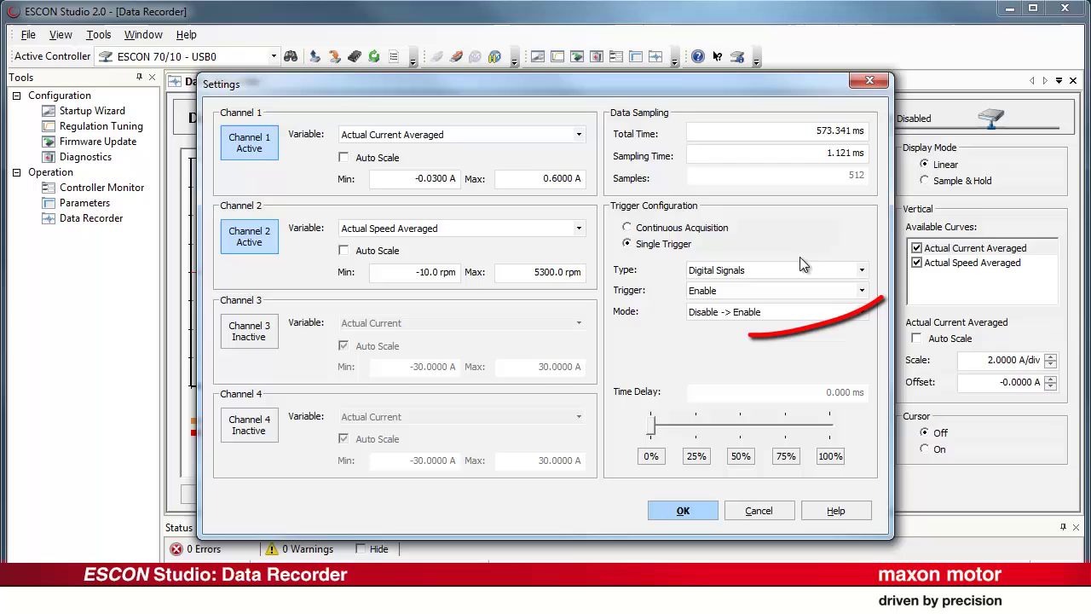
{"action": "left_click", "coordinate": [861, 270]}
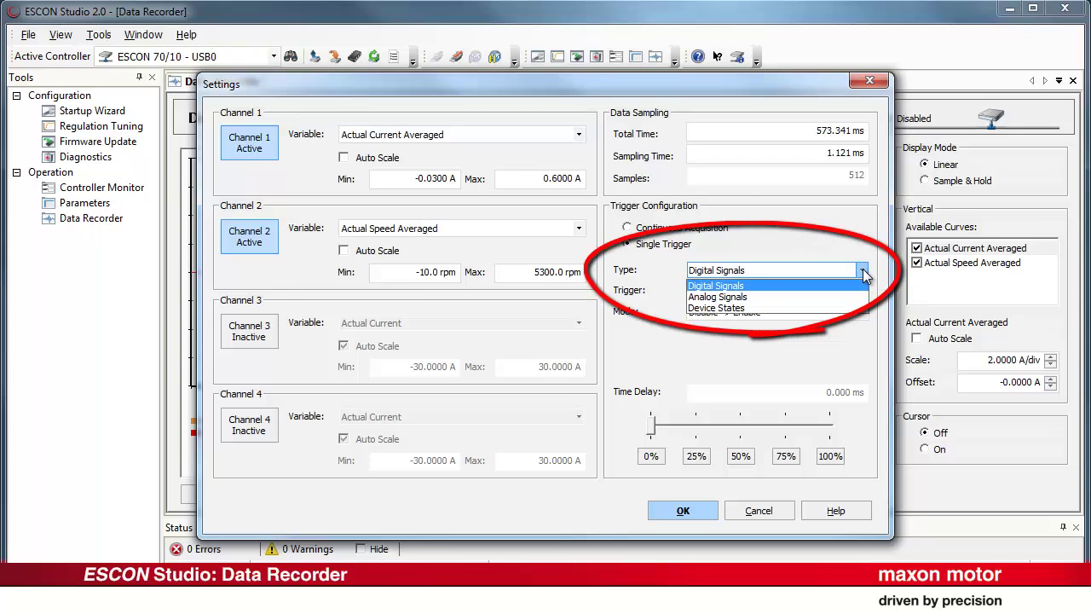
{"action": "left_click", "coordinate": [863, 270]}
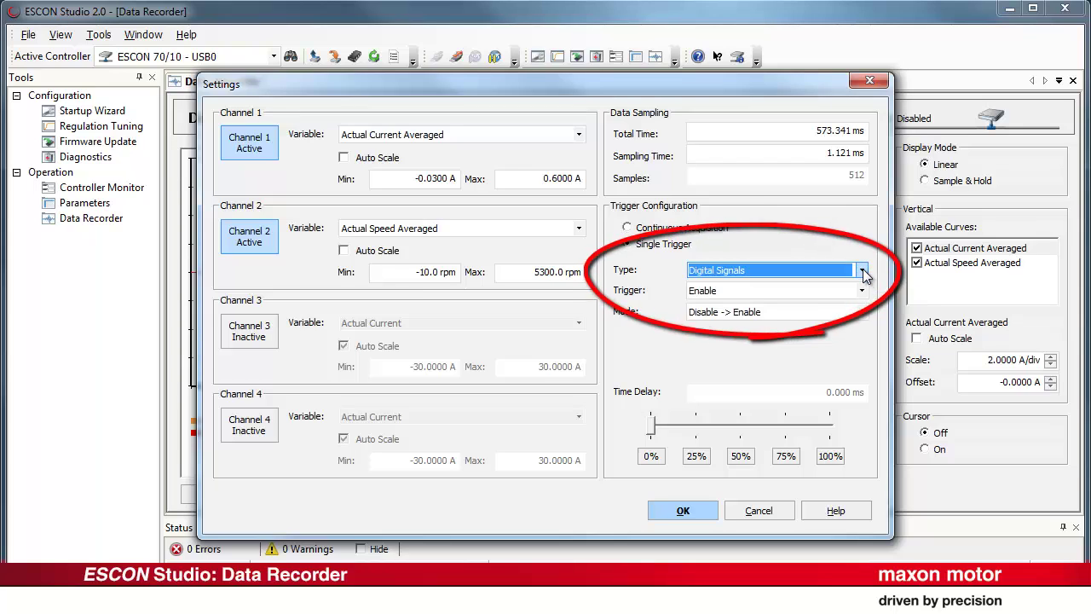
{"action": "left_click", "coordinate": [863, 291]}
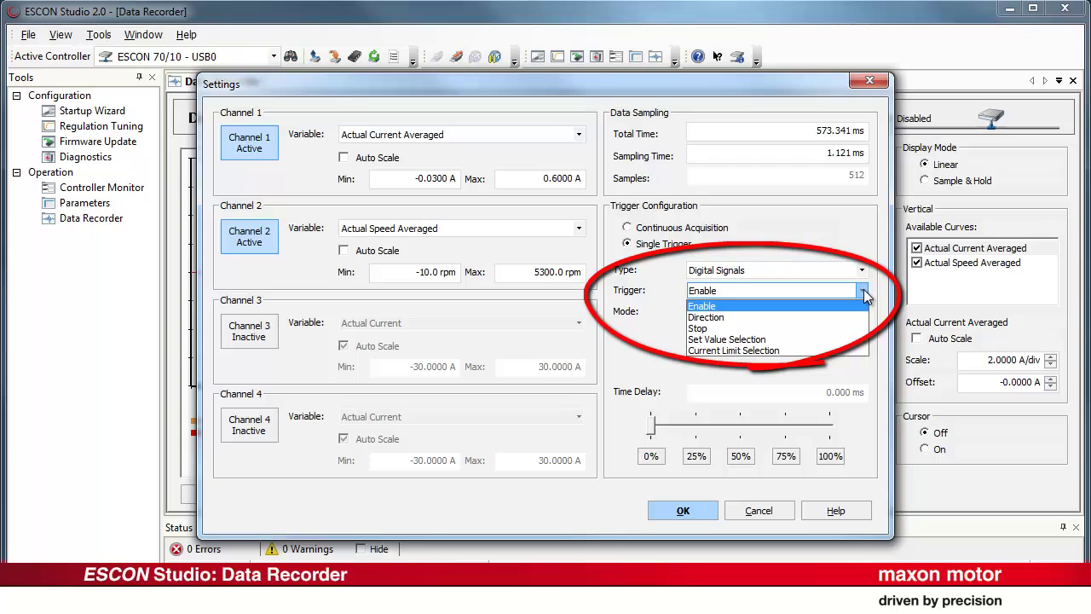
{"action": "left_click", "coordinate": [862, 291]}
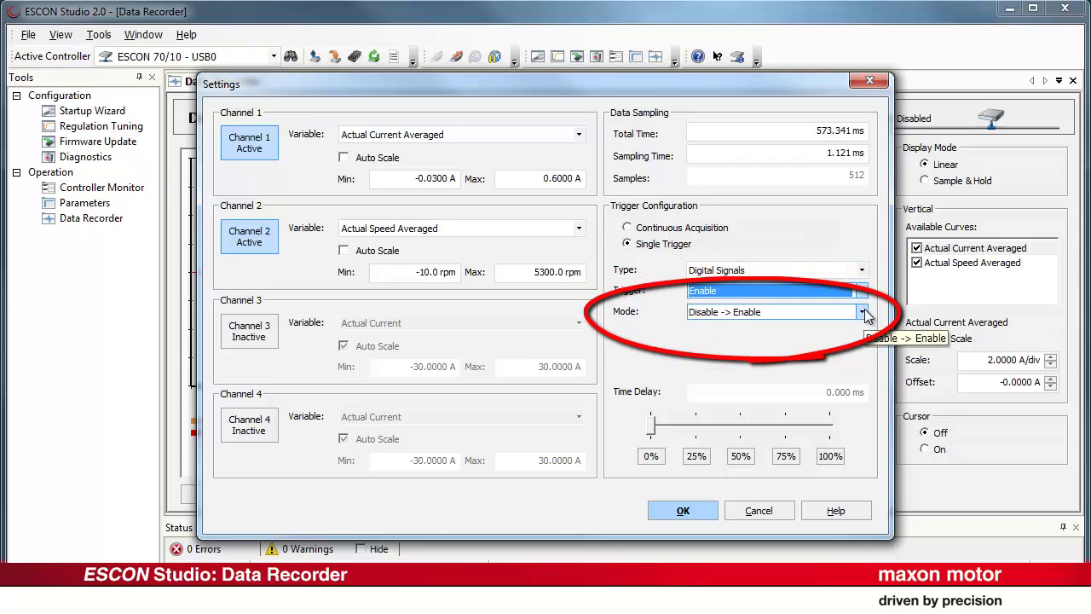
{"action": "left_click", "coordinate": [863, 312]}
{"action": "left_click", "coordinate": [864, 310]}
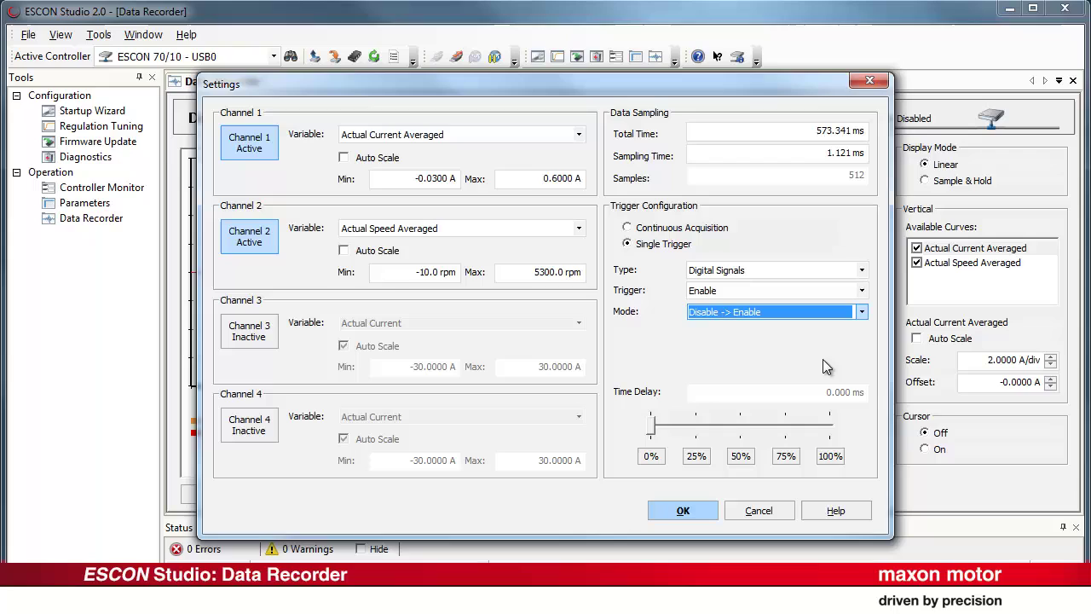
{"action": "left_click", "coordinate": [697, 456]}
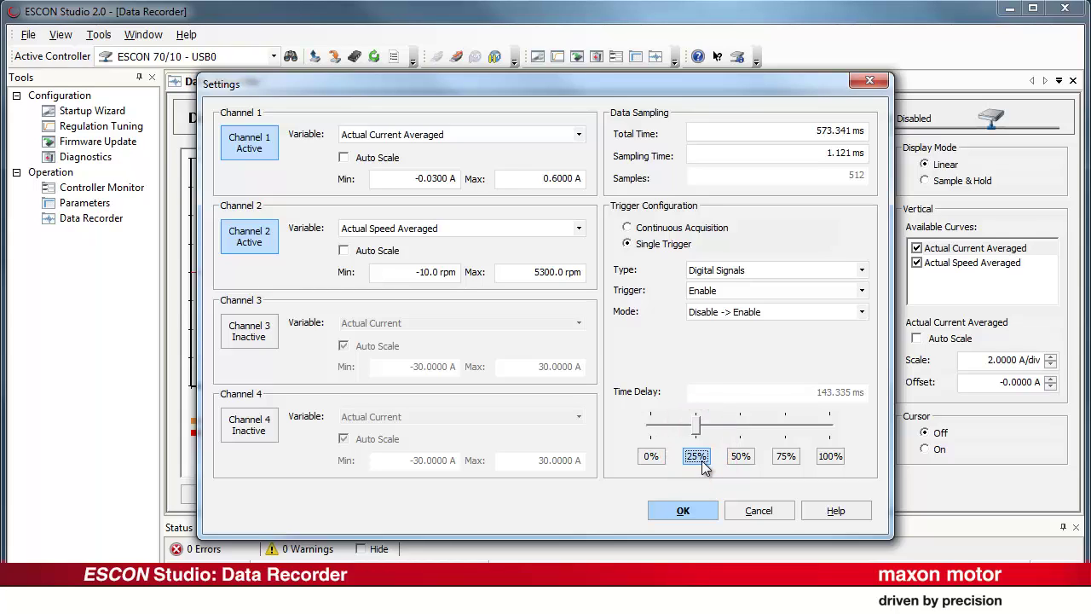
{"action": "left_click", "coordinate": [711, 517]}
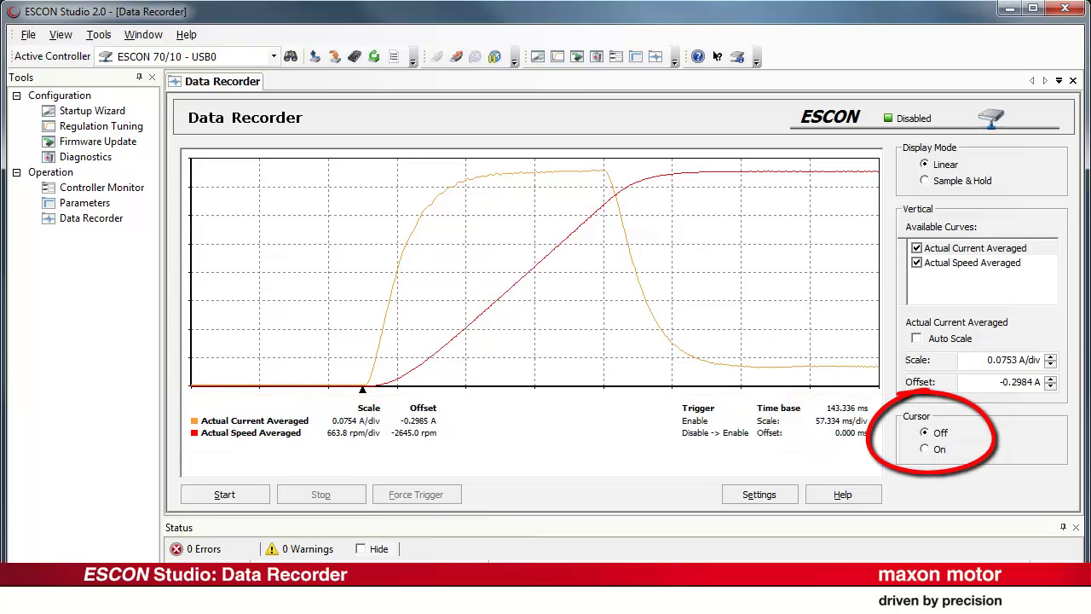
Turn on the measuring cursor and move it along the recorded curves to about 434 ms
{"action": "left_click", "coordinate": [926, 449]}
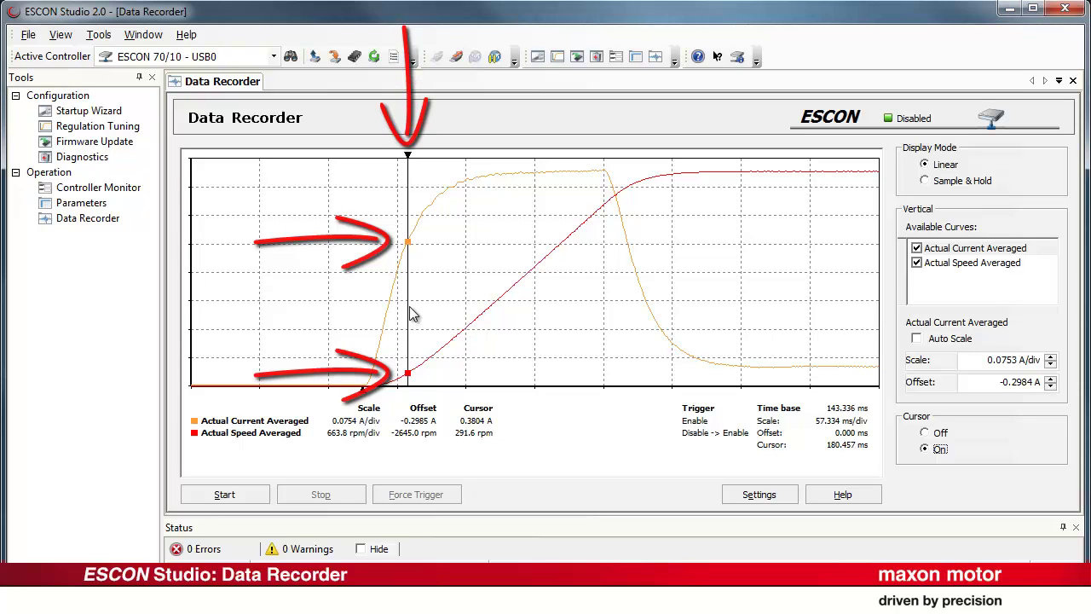
{"action": "mouse_move", "coordinate": [434, 316]}
{"action": "left_mouse_down"}
{"action": "mouse_move", "coordinate": [516, 326]}
{"action": "mouse_move", "coordinate": [719, 296]}
{"action": "left_mouse_up"}
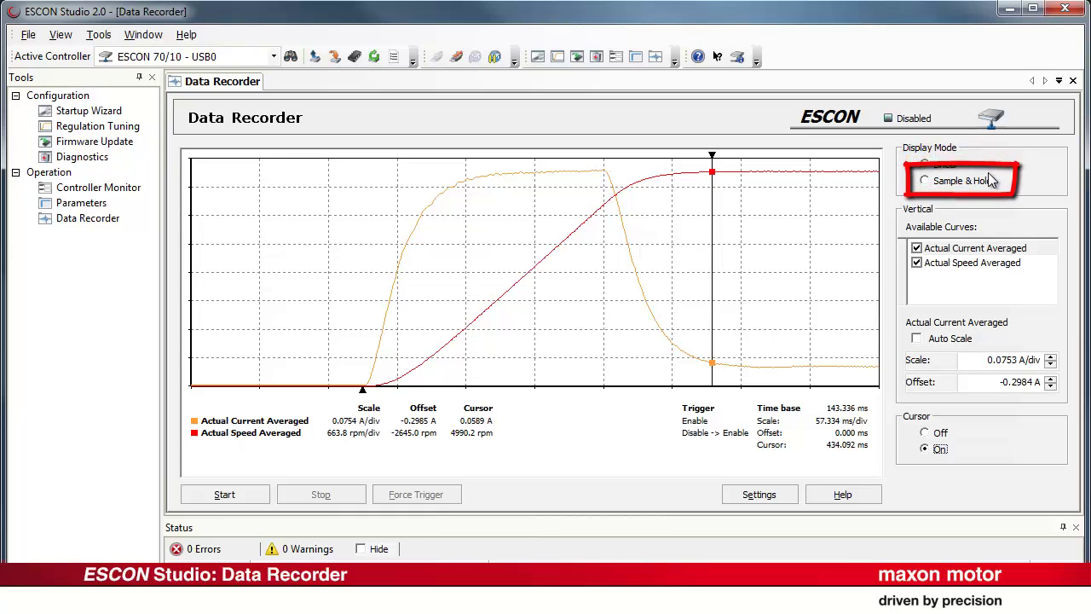
Switch the display mode of the recorded curves to Sample & Hold
{"action": "left_click", "coordinate": [987, 183]}
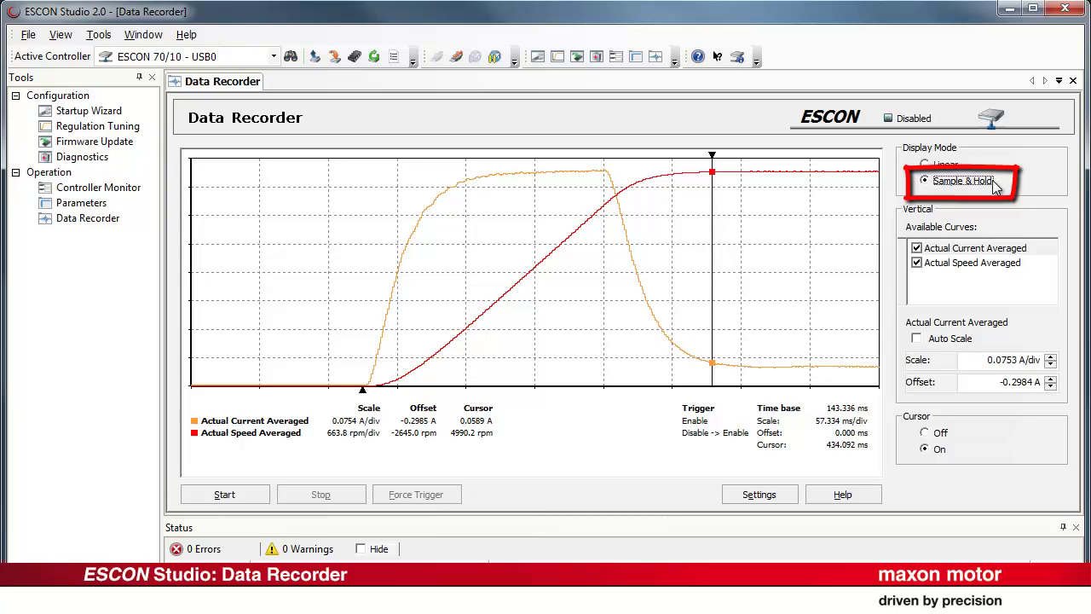
{"action": "right_click", "coordinate": [830, 254]}
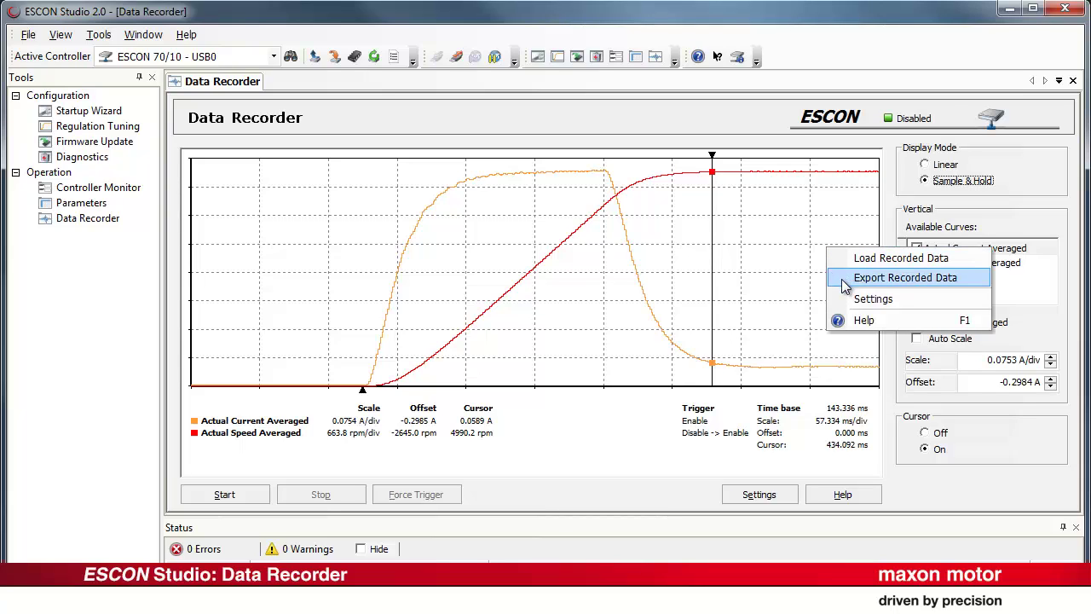
{"action": "key", "text": "Escape"}
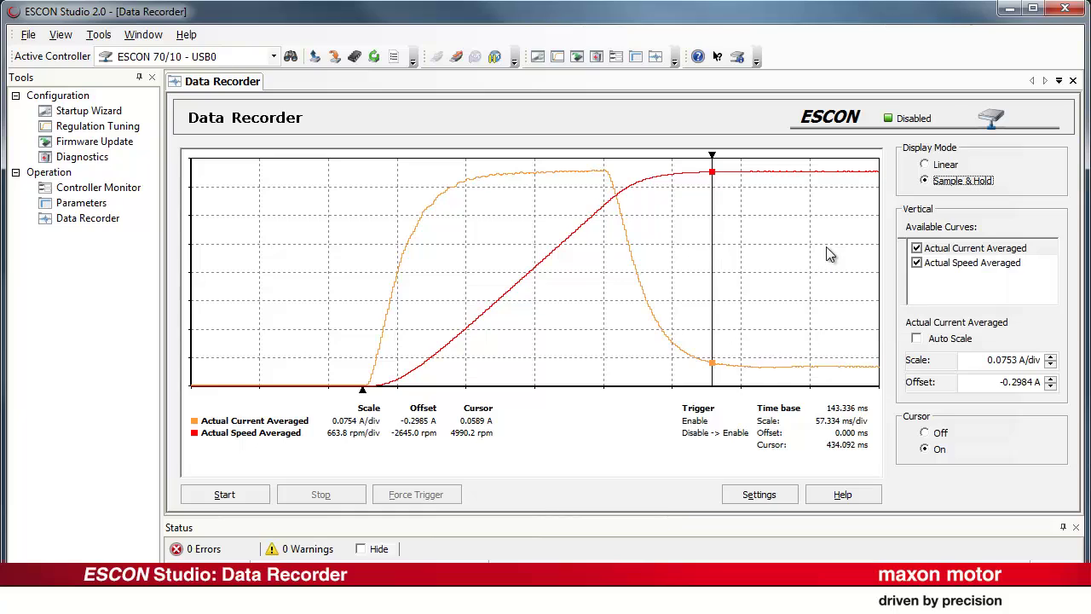